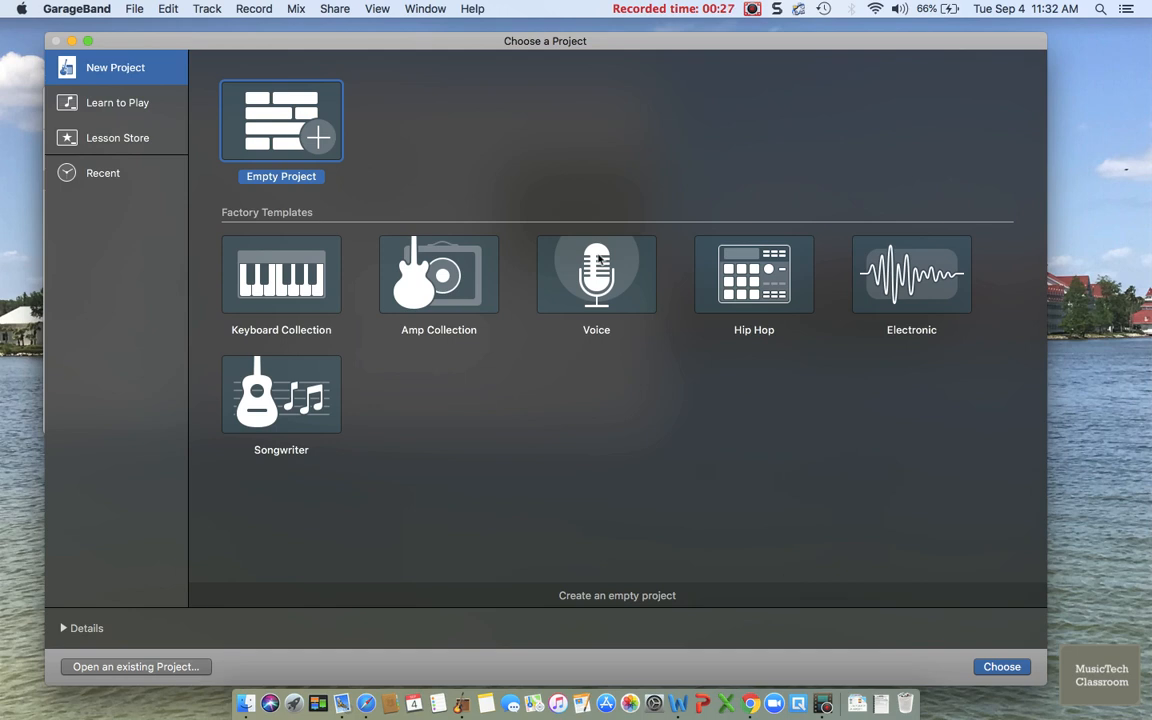
- Create an empty project with a software instrument track and add a second software instrument track
{"action": "left_click", "coordinate": [1008, 675]}
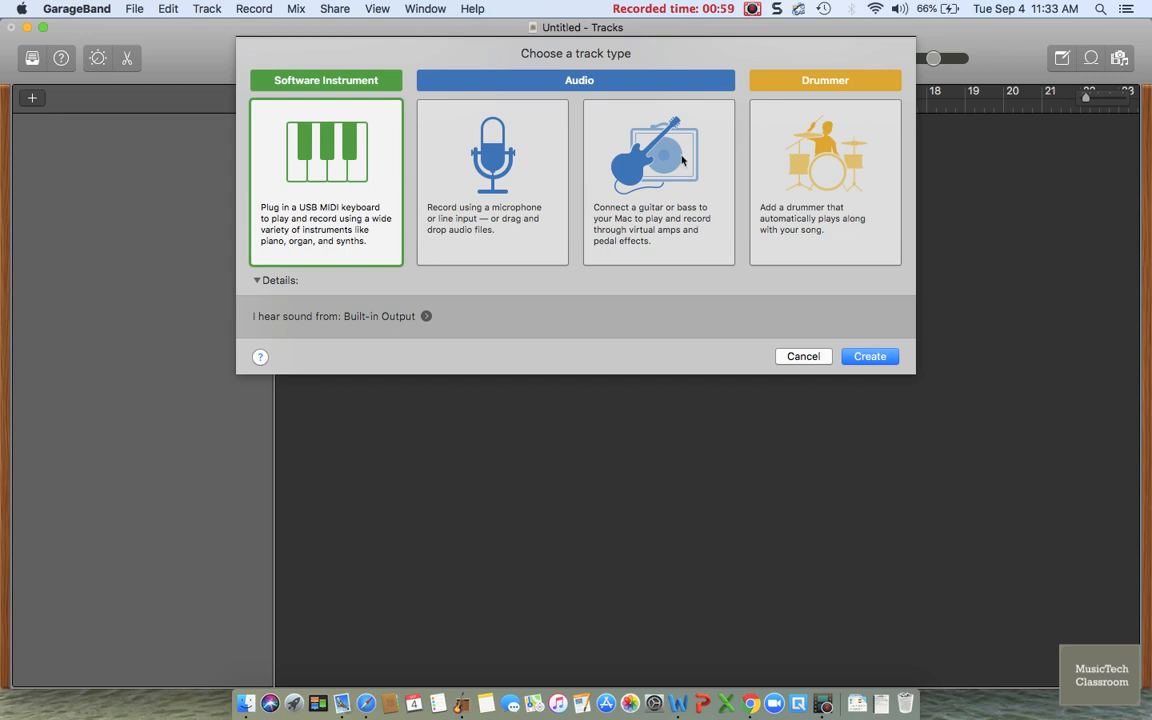
{"action": "left_click", "coordinate": [870, 357]}
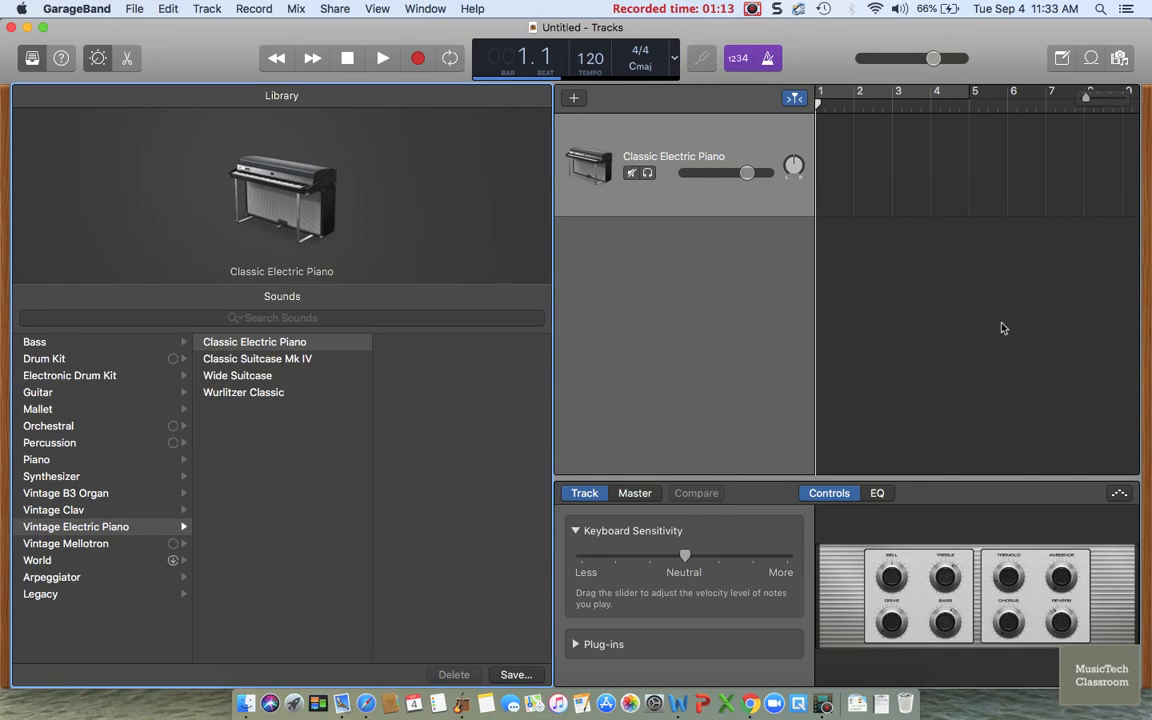
{"action": "left_click", "coordinate": [689, 147]}
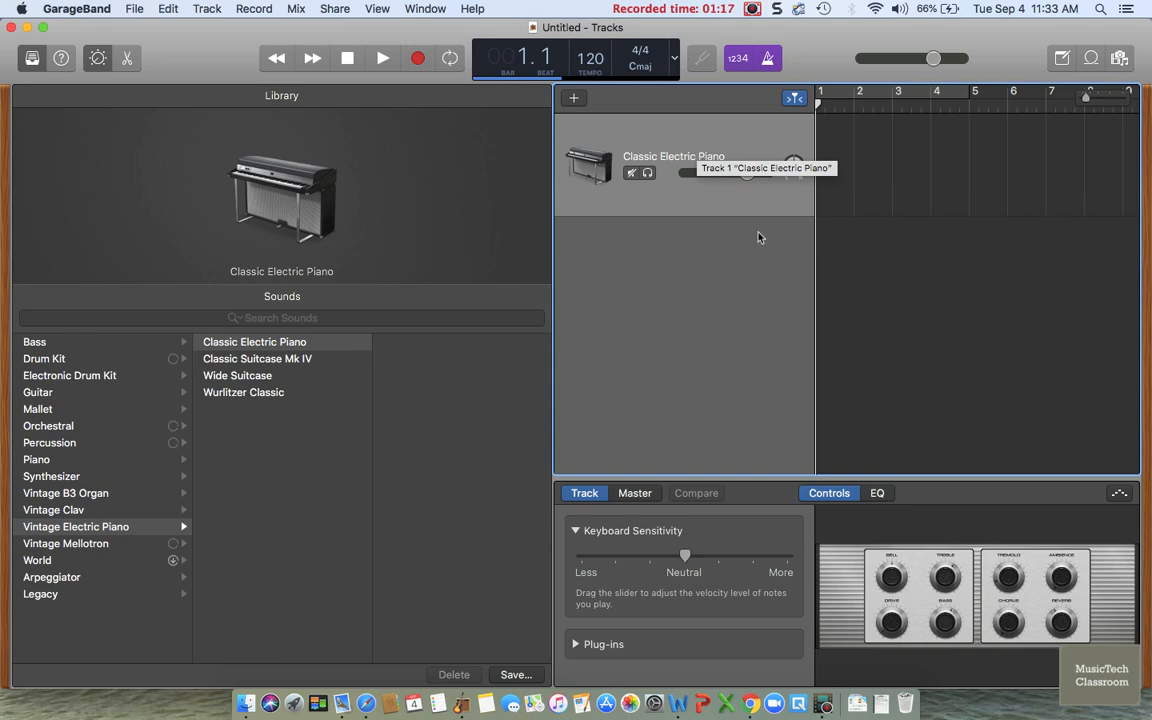
{"action": "left_click", "coordinate": [575, 99]}
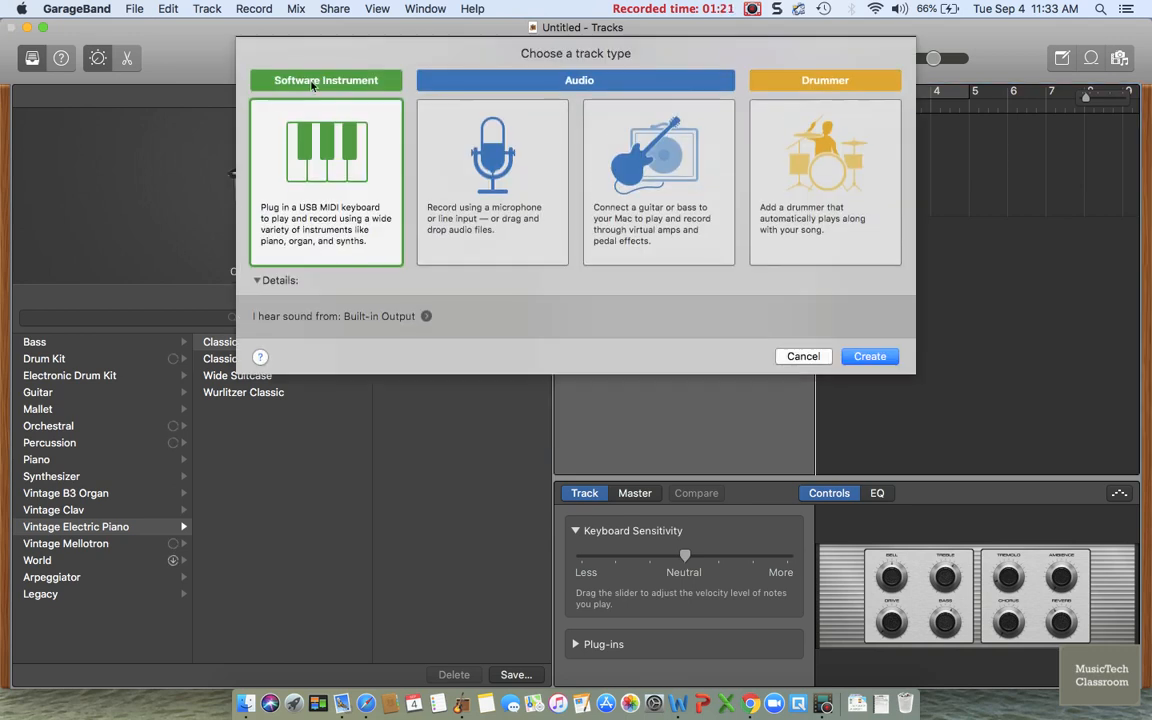
{"action": "left_click", "coordinate": [870, 357]}
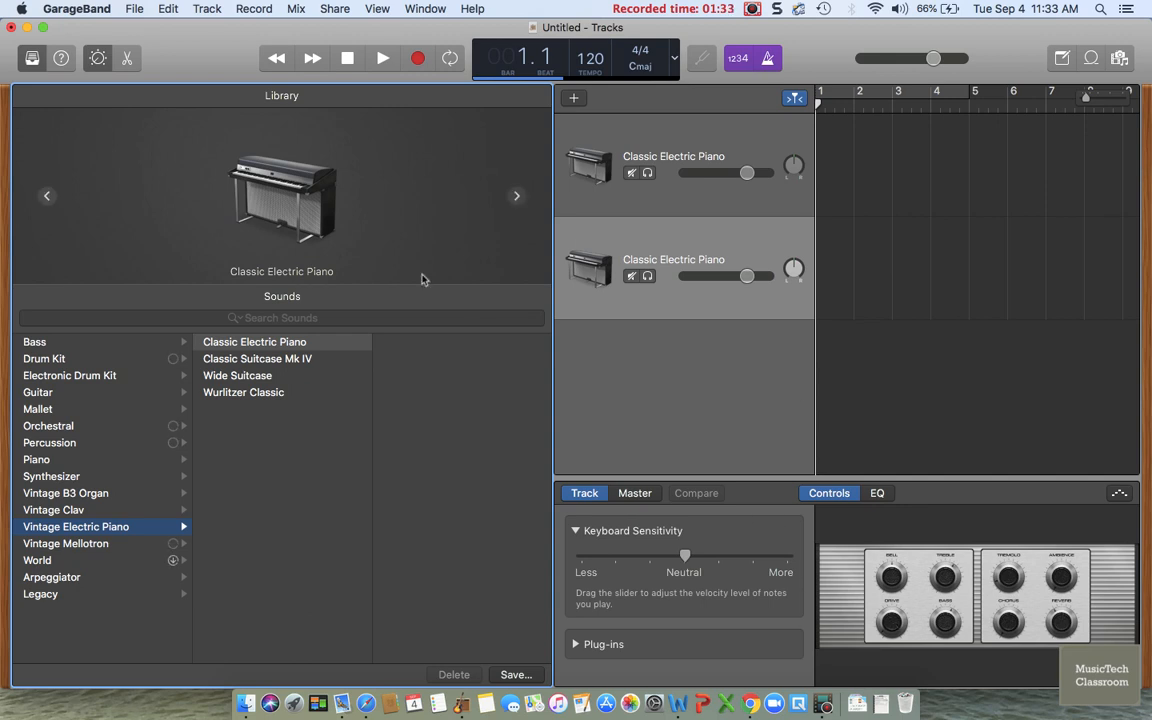
- Hide the Smart Controls and editor area below the tracks and narrow the Library
{"action": "left_click", "coordinate": [130, 60]}
{"action": "left_click", "coordinate": [130, 60]}
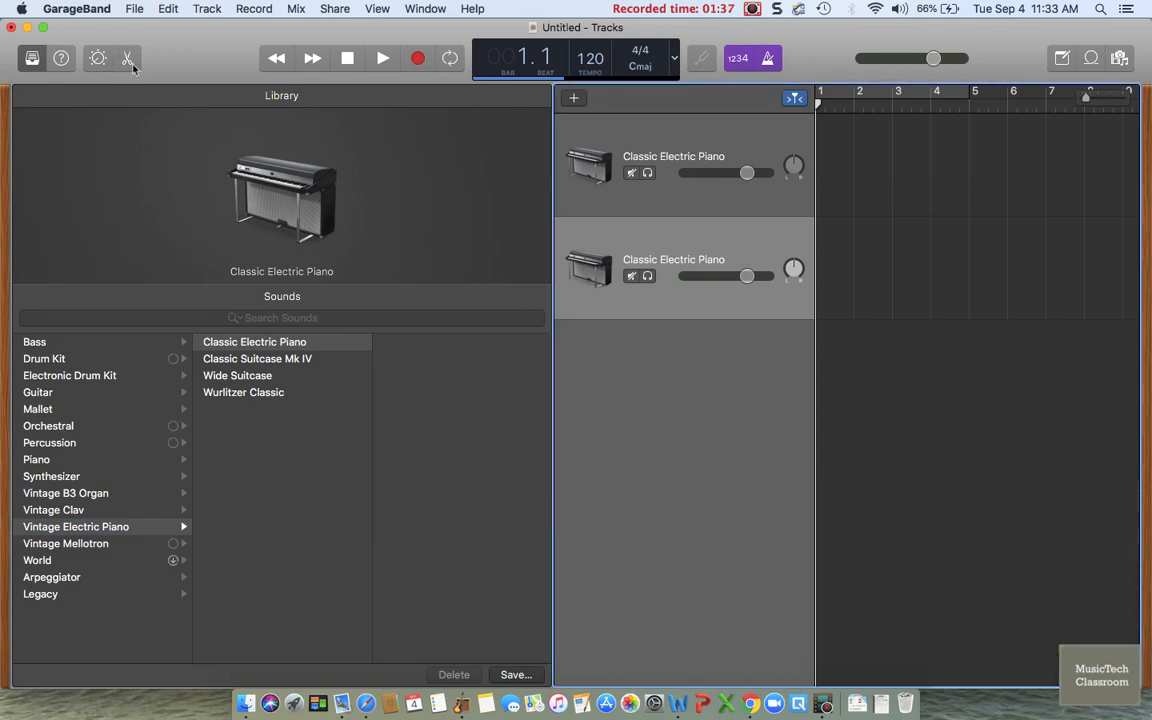
{"action": "left_click", "coordinate": [130, 60]}
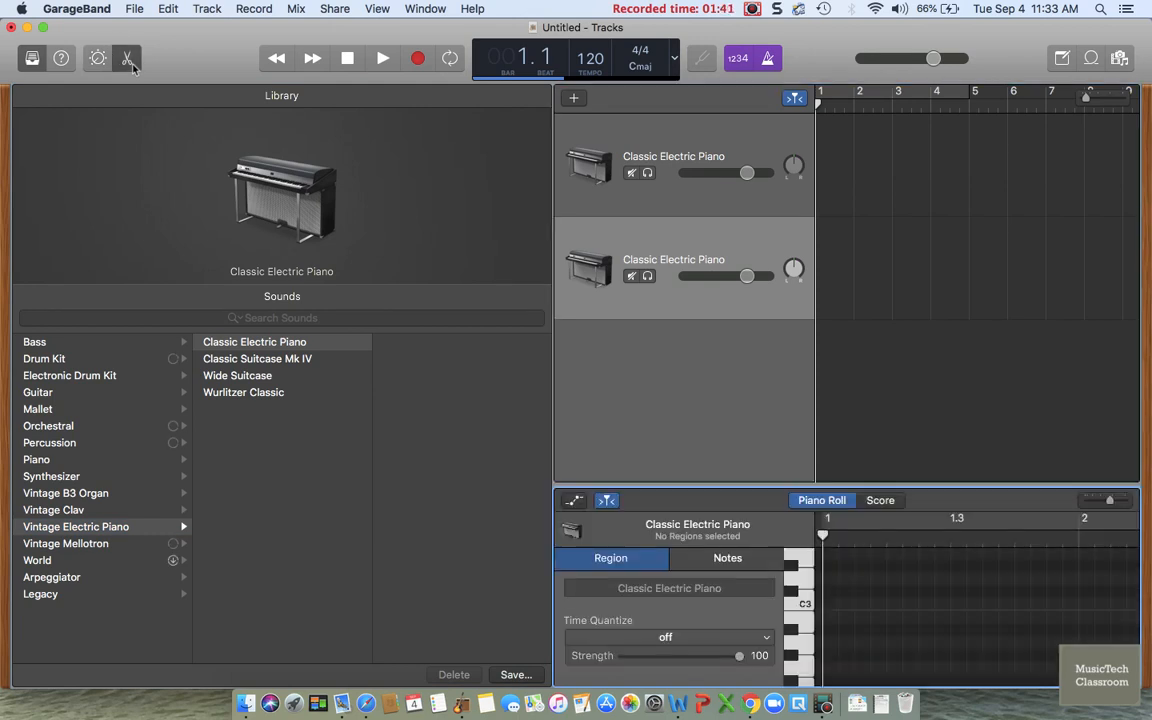
{"action": "left_click", "coordinate": [130, 60]}
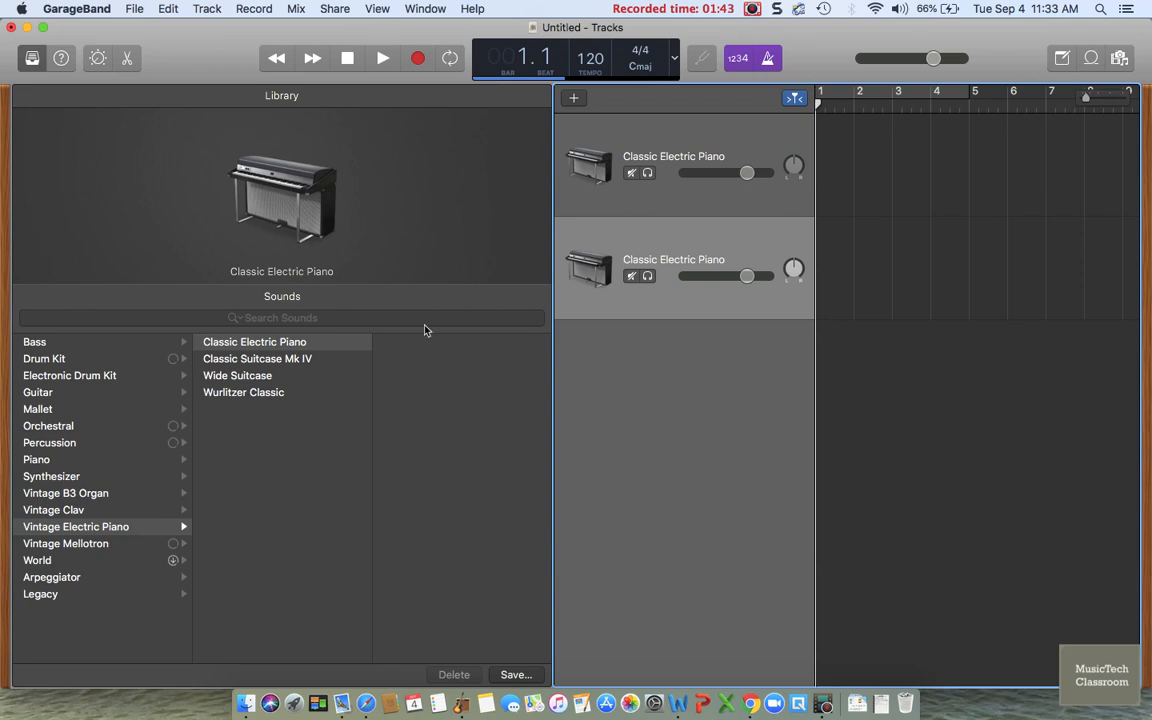
{"action": "left_click_drag", "start_coordinate": [553, 453], "coordinate": [330, 446]}
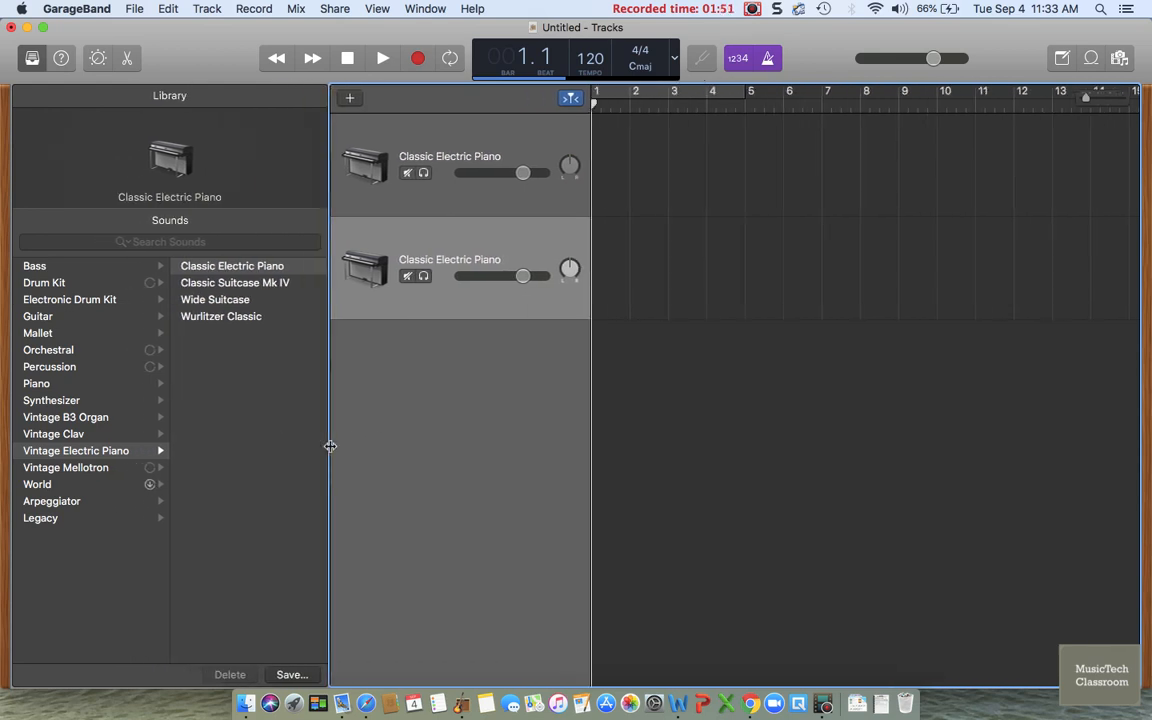
- Change the first track's instrument to the Detroit Garage drum kit from the Library
{"action": "left_click", "coordinate": [33, 58]}
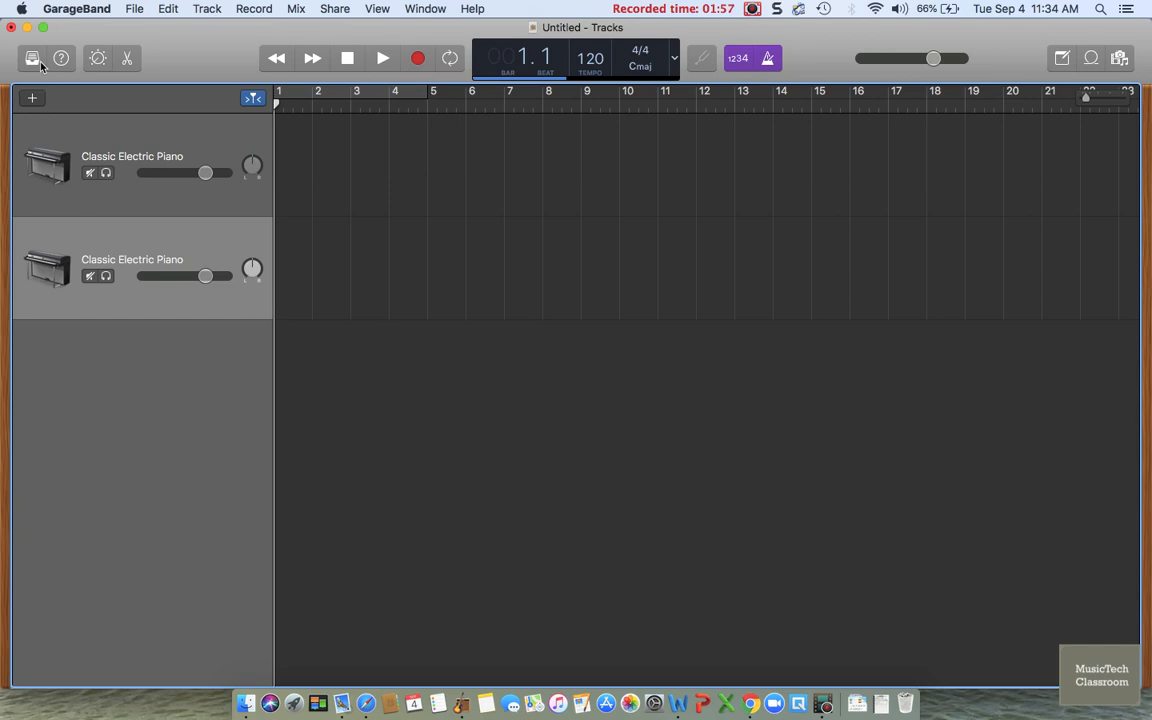
{"action": "left_click", "coordinate": [135, 142]}
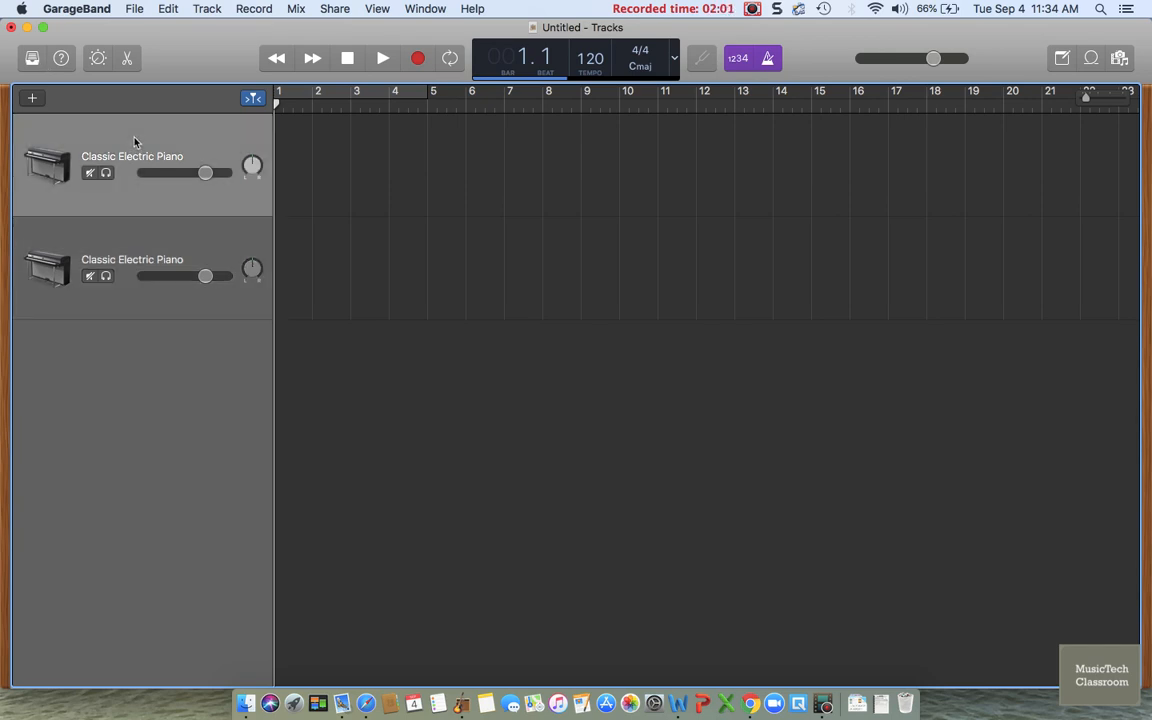
{"action": "left_click", "coordinate": [33, 60]}
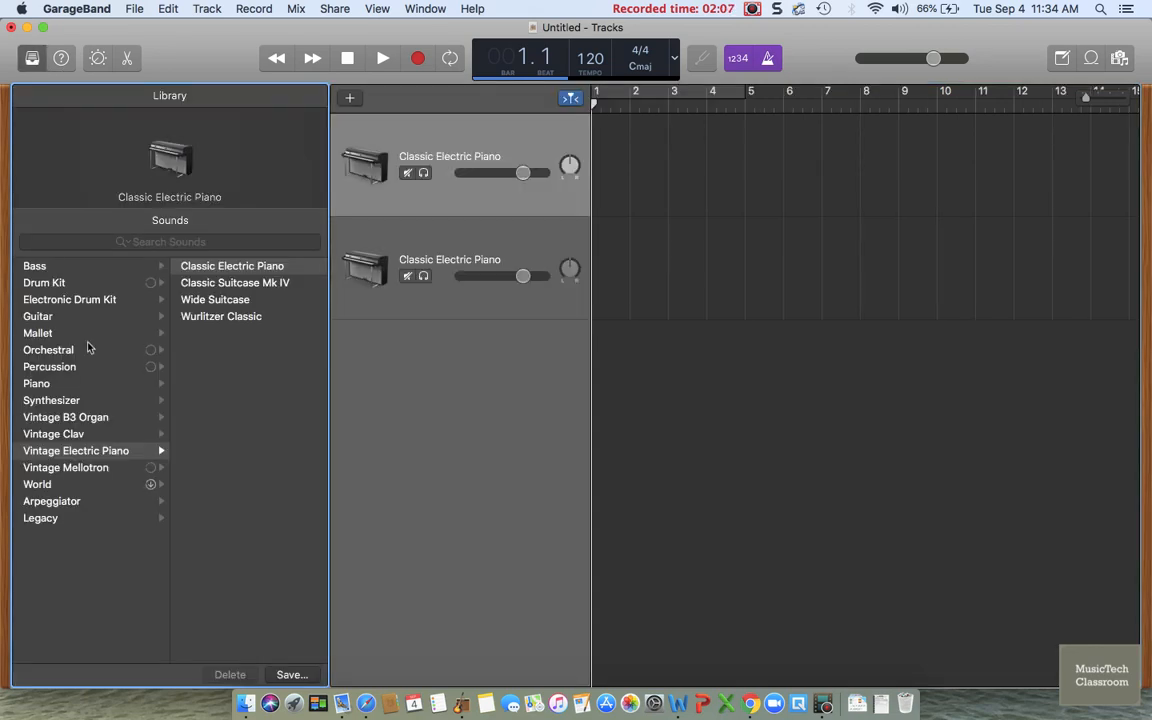
{"action": "left_click", "coordinate": [50, 282]}
{"action": "left_click", "coordinate": [217, 317]}
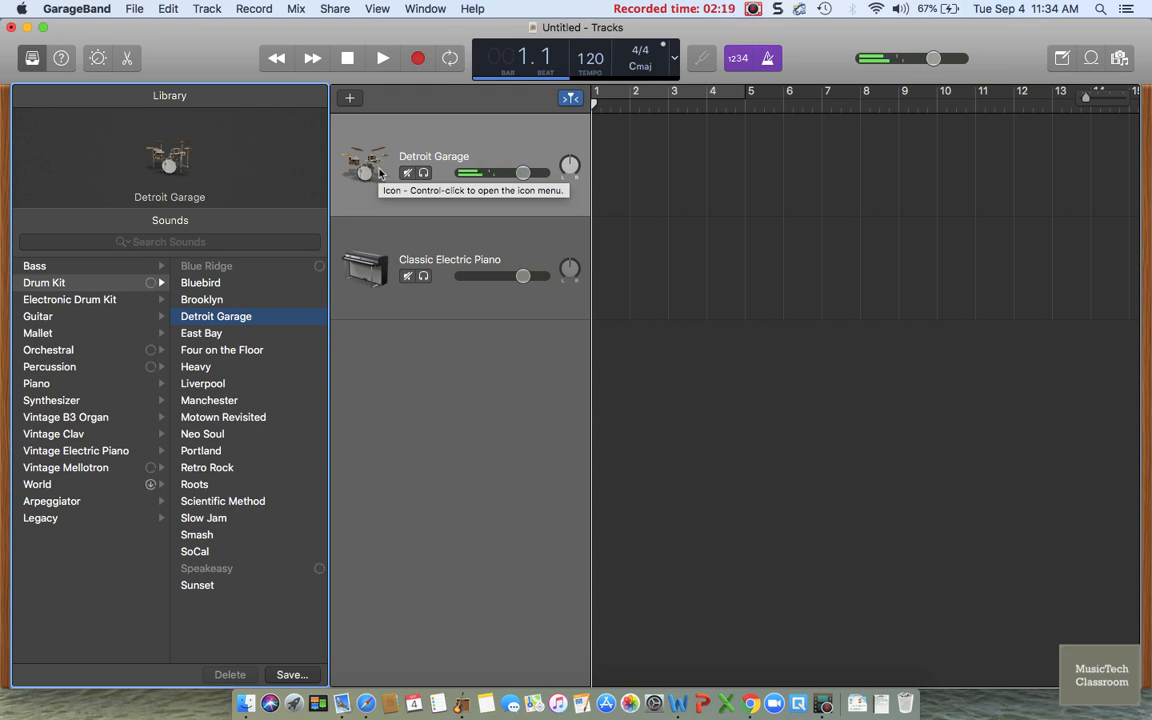
- Change the second track's instrument to the Festival Lead synthesizer and hide the Library
{"action": "left_click", "coordinate": [419, 241]}
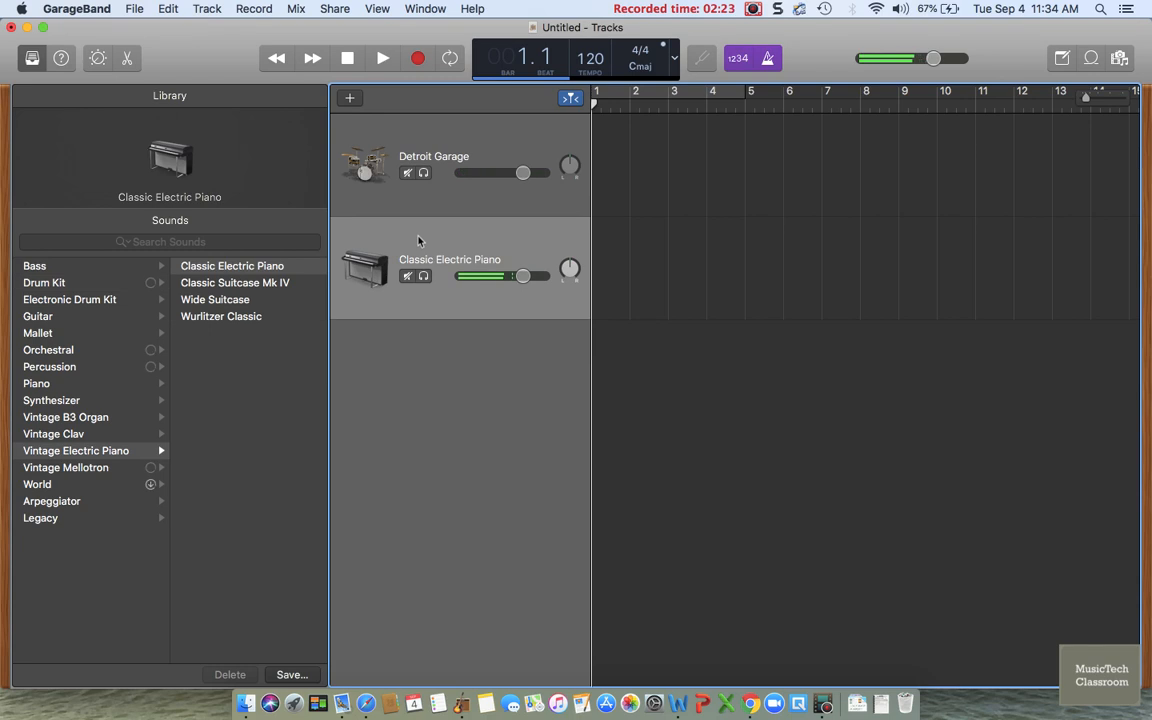
{"action": "left_click", "coordinate": [62, 400]}
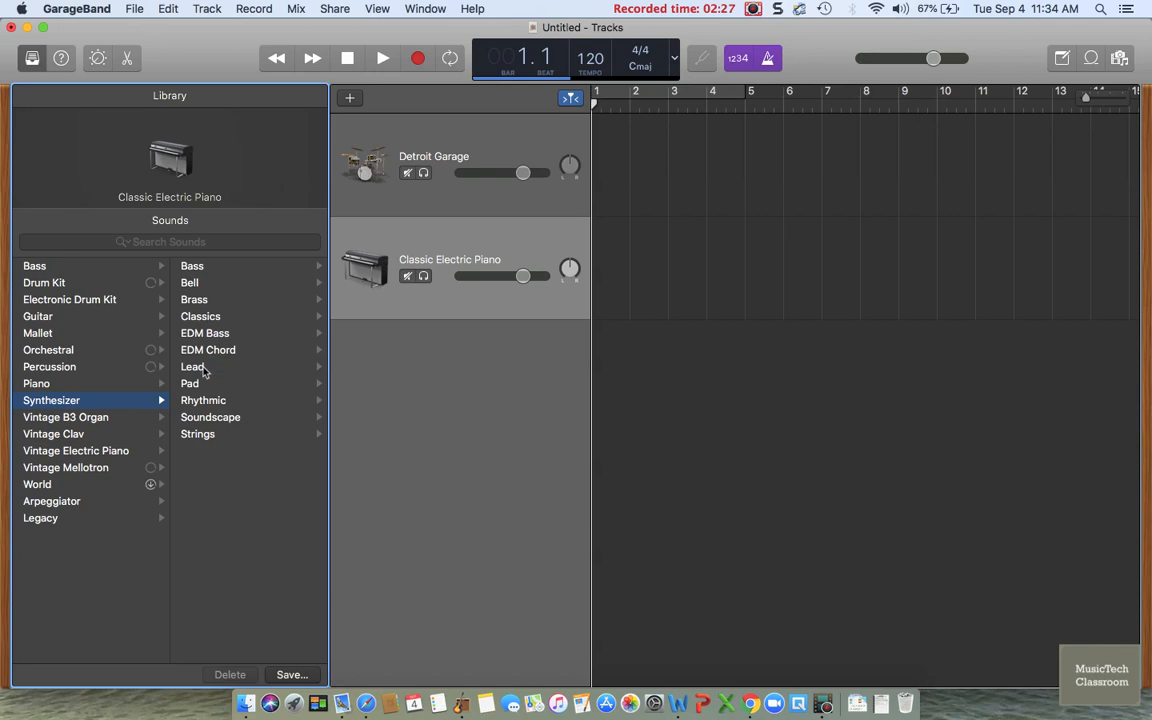
{"action": "left_click", "coordinate": [202, 370]}
{"action": "left_click", "coordinate": [219, 338]}
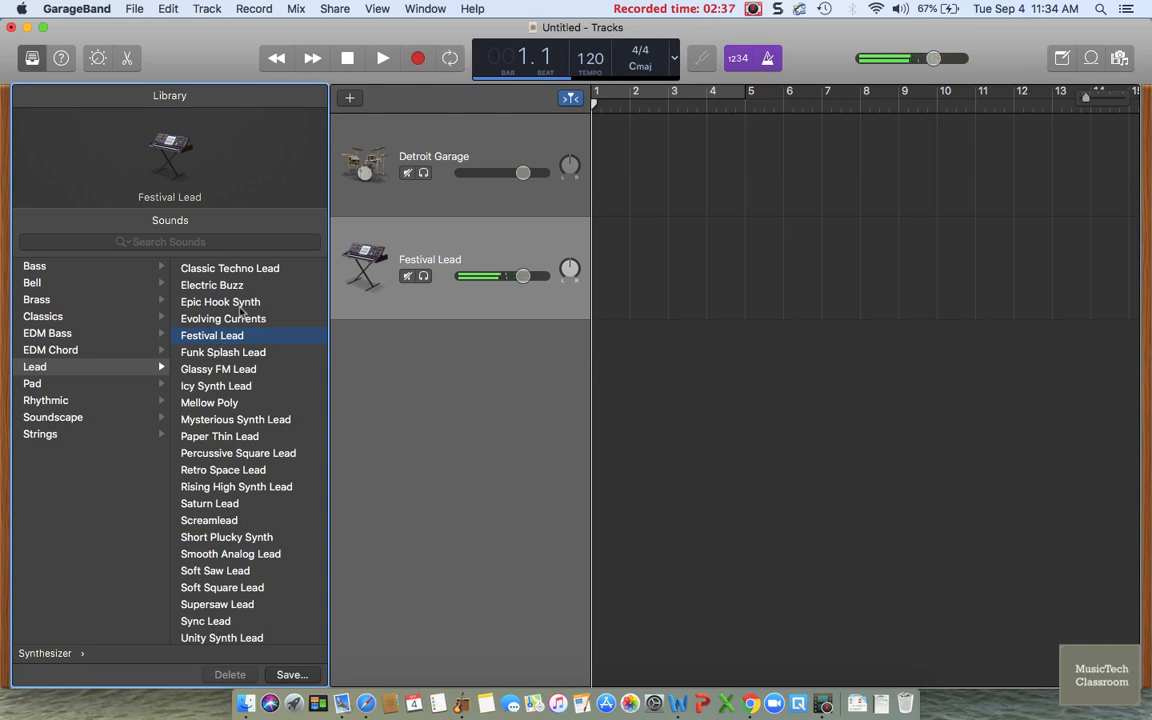
{"action": "left_click", "coordinate": [40, 61]}
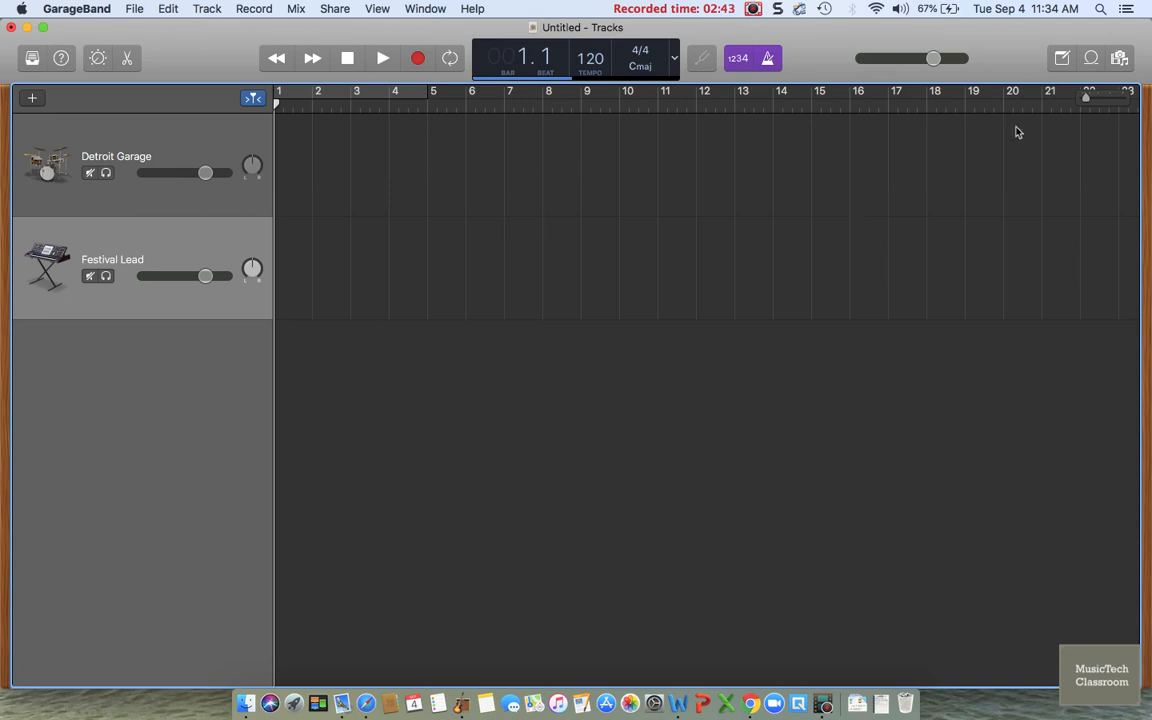
- Add the 12-8 Acoustic Strum 03 Apple Loop on a new track starting at bar 1 and repeat it up to bar 9
{"action": "left_click", "coordinate": [1091, 60]}
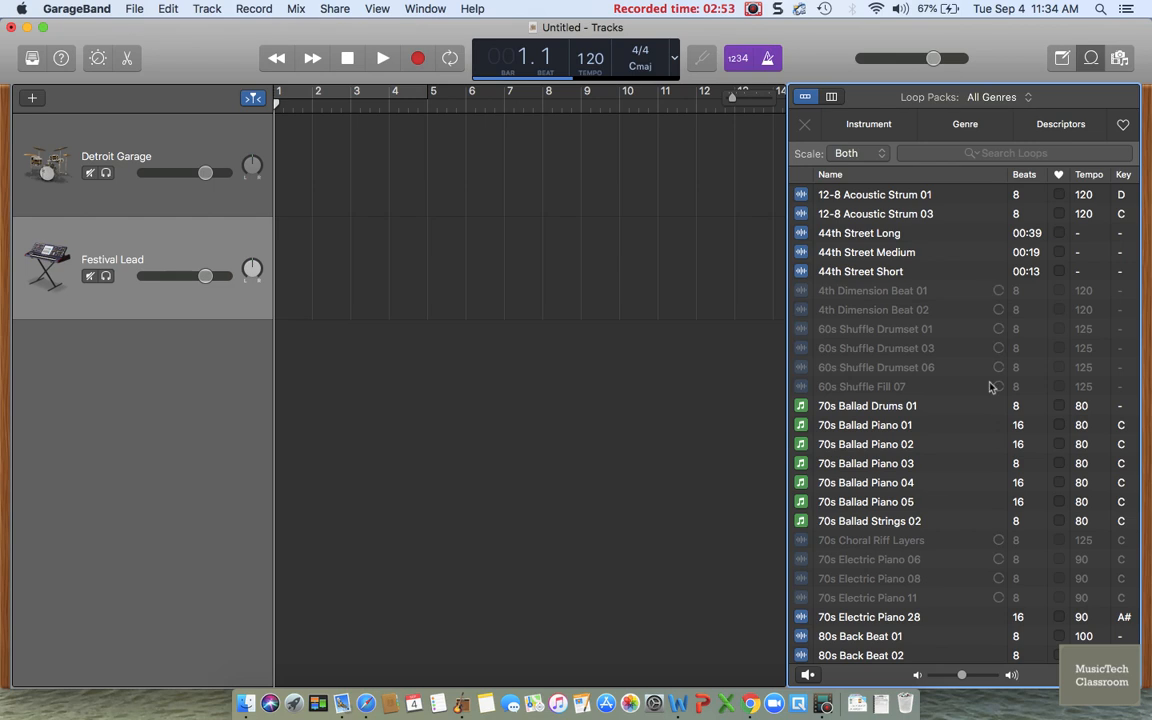
{"action": "left_click", "coordinate": [882, 220]}
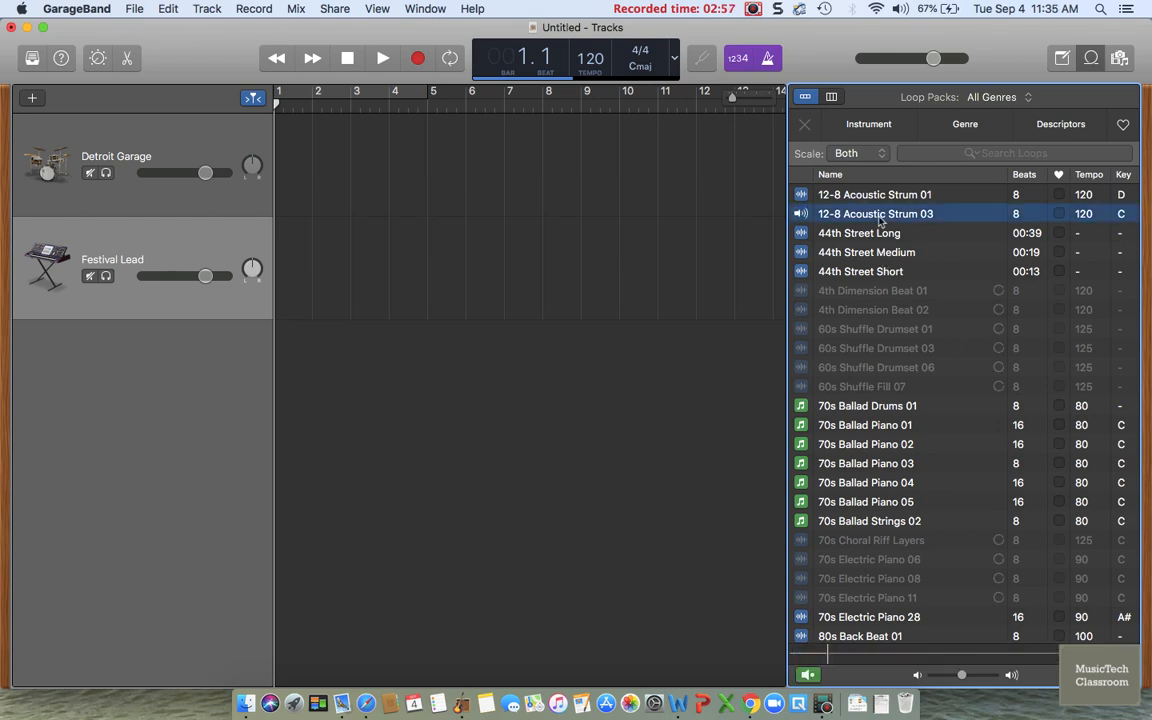
{"action": "left_click_drag", "start_coordinate": [876, 214], "coordinate": [374, 390]}
{"action": "left_click_drag", "start_coordinate": [424, 342], "coordinate": [276, 333]}
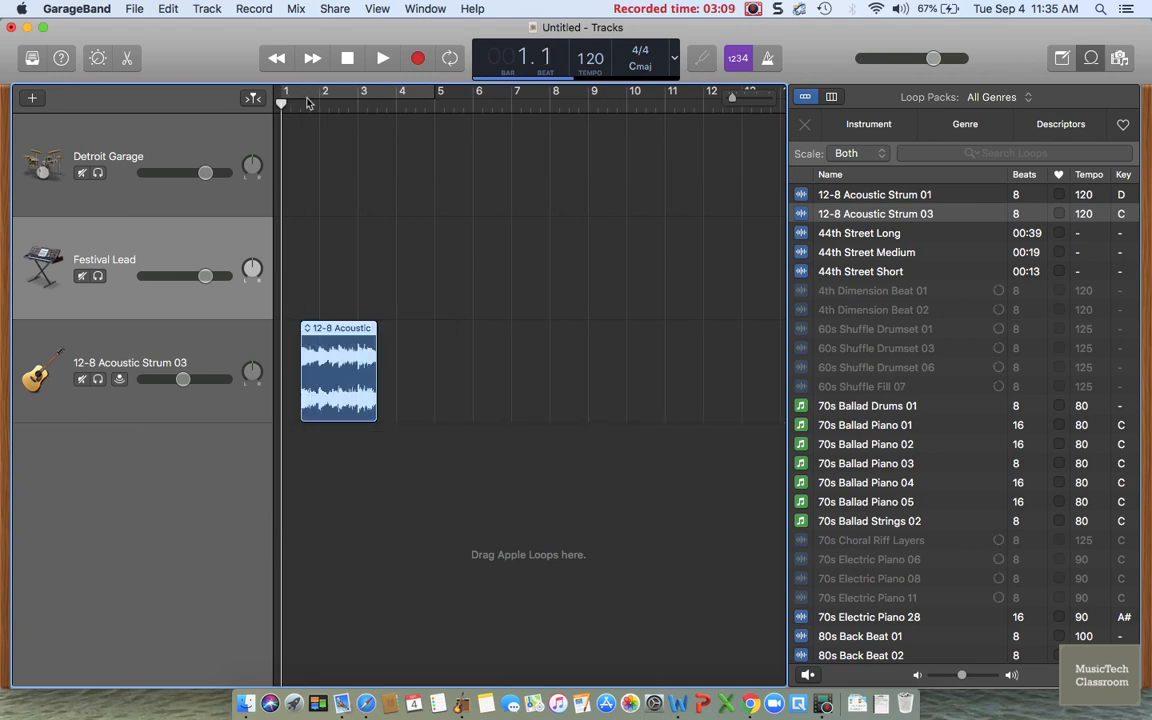
{"action": "left_click_drag", "start_coordinate": [310, 332], "coordinate": [283, 330]}
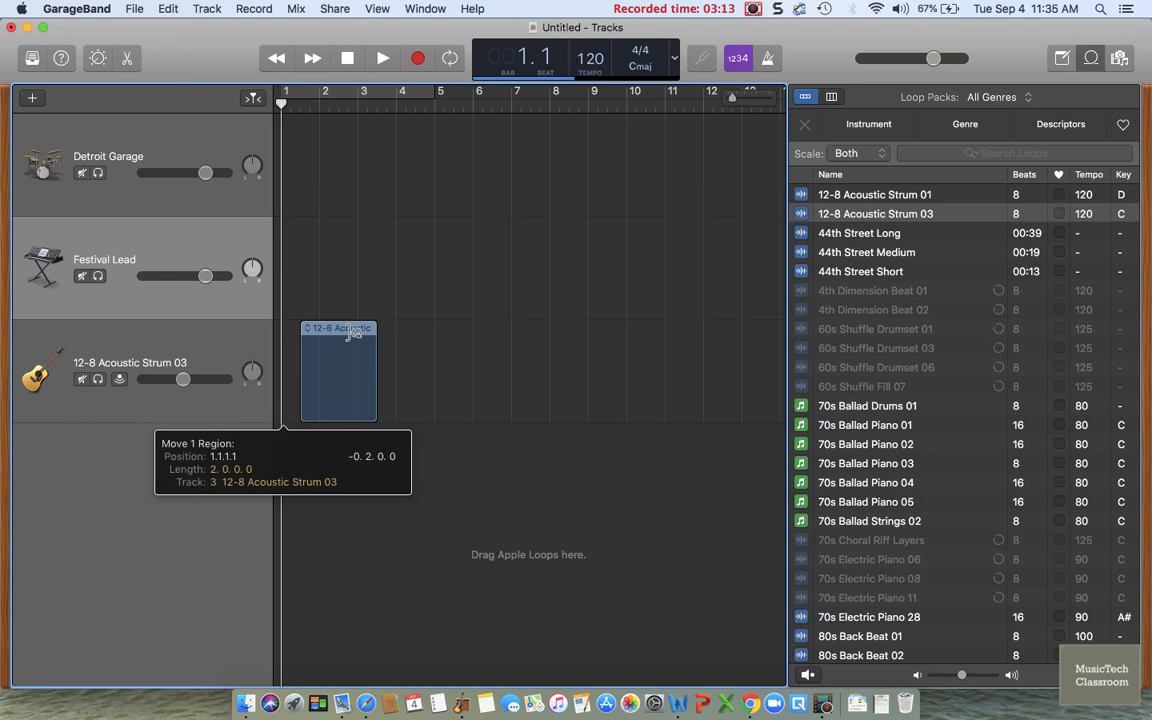
{"action": "left_click_drag", "start_coordinate": [393, 327], "coordinate": [285, 330]}
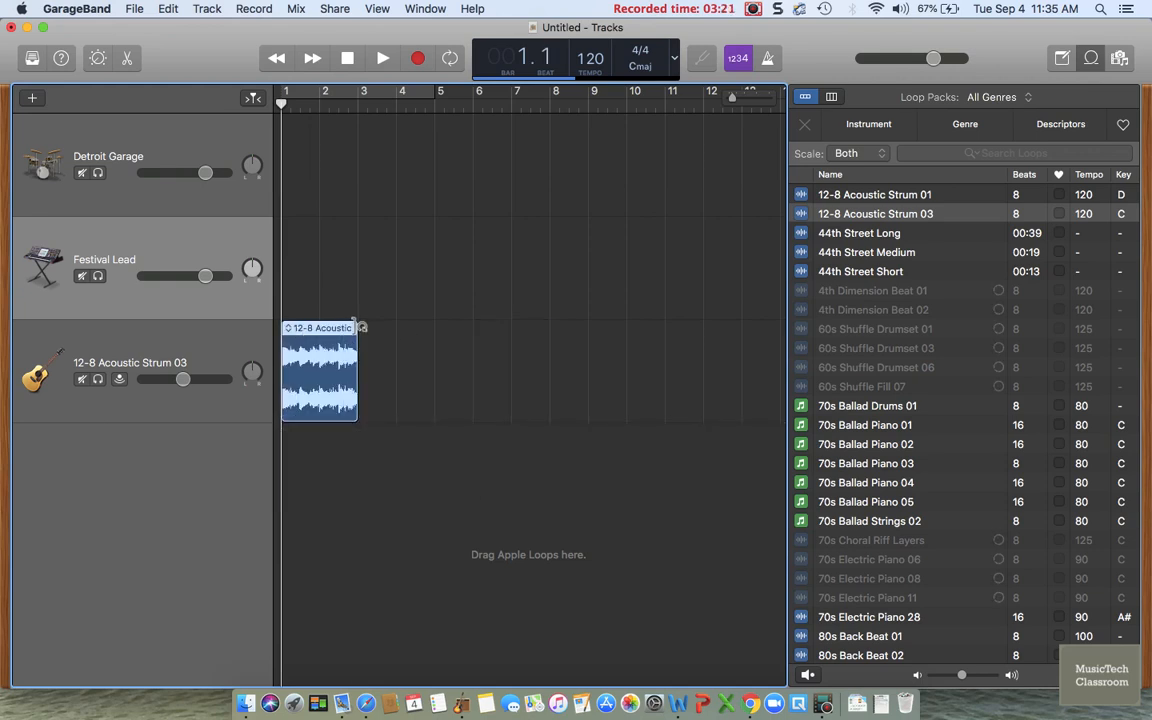
{"action": "left_click_drag", "start_coordinate": [360, 327], "coordinate": [588, 348]}
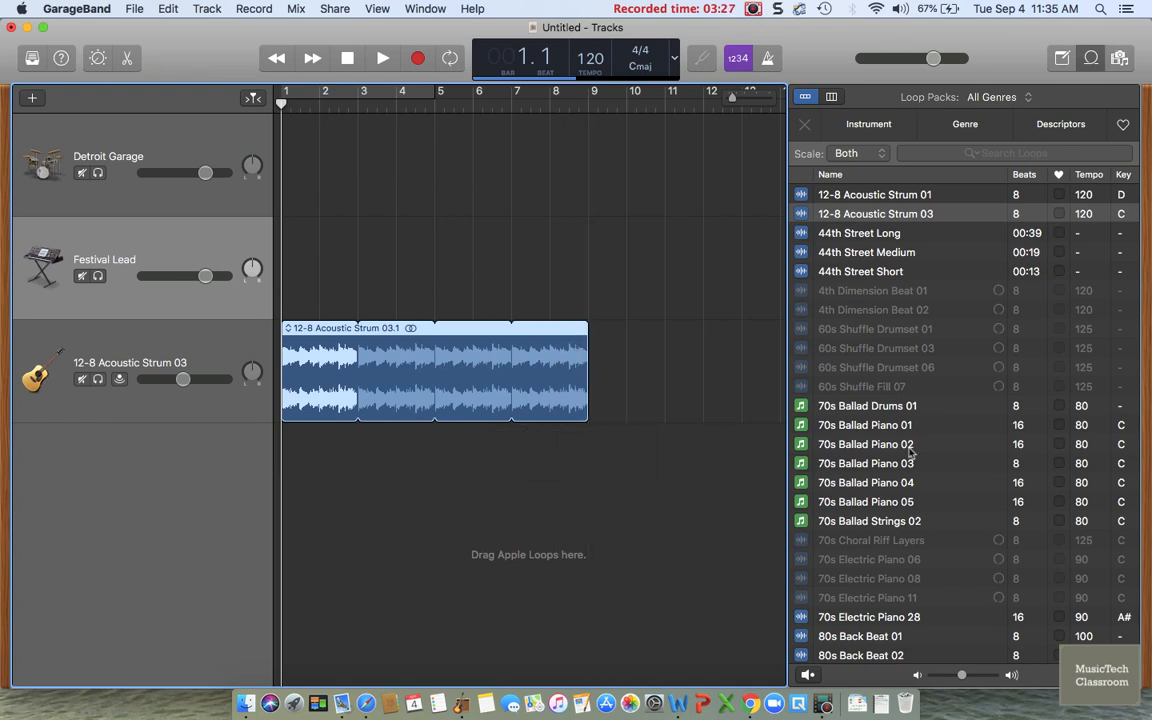
- Preview the 80s Back Beat 01 loop, add it on a new track at bar 3 and repeat it up to bar 9
{"action": "scroll", "coordinate": [949, 465], "scroll_direction": "down", "scroll_amount": 2}
{"action": "scroll", "coordinate": [949, 465], "scroll_direction": "down", "scroll_amount": 4}
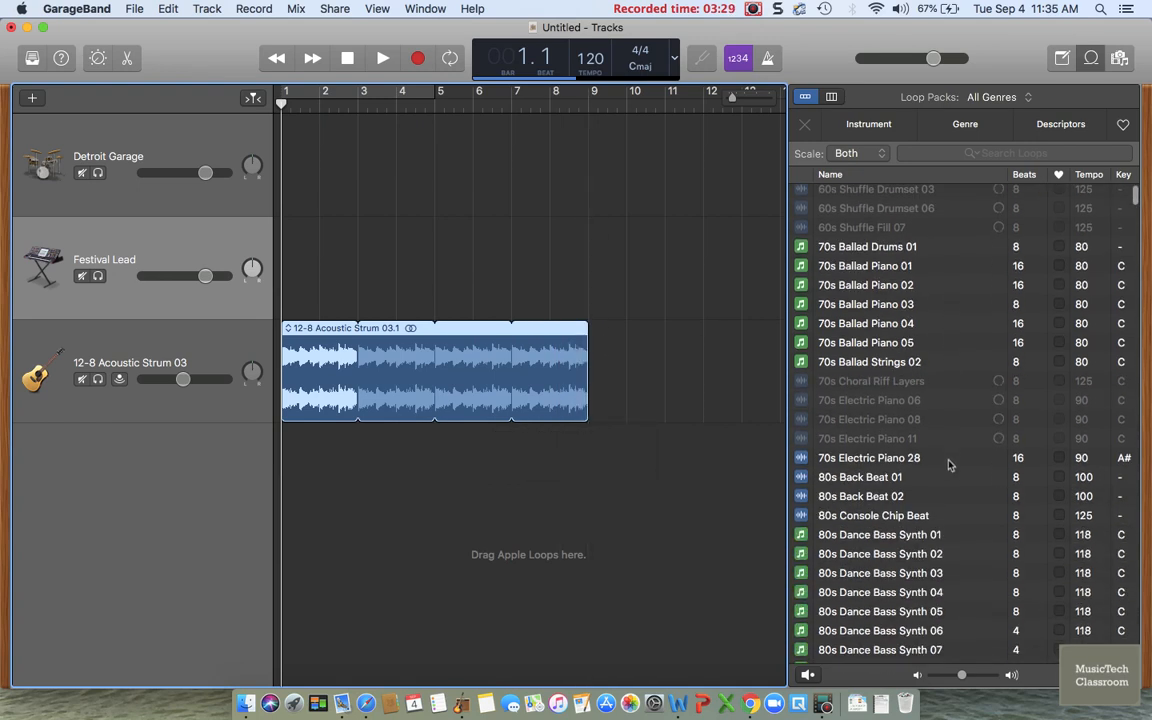
{"action": "left_click", "coordinate": [888, 481]}
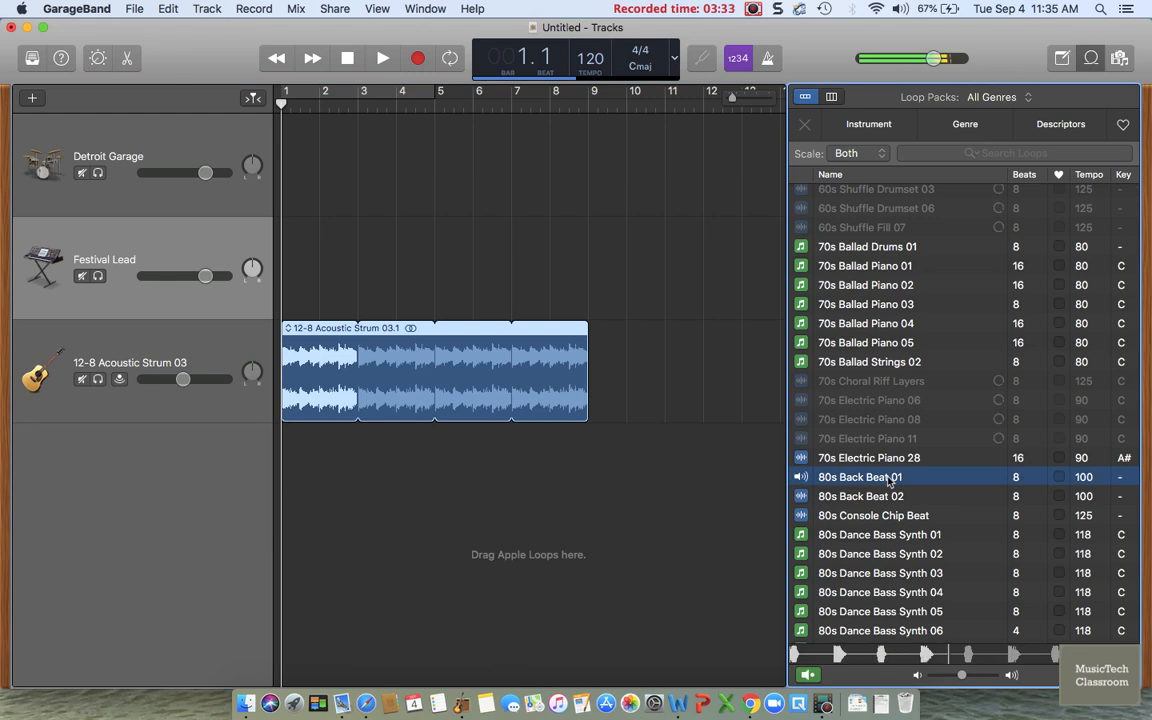
{"action": "left_click_drag", "start_coordinate": [888, 481], "coordinate": [361, 491]}
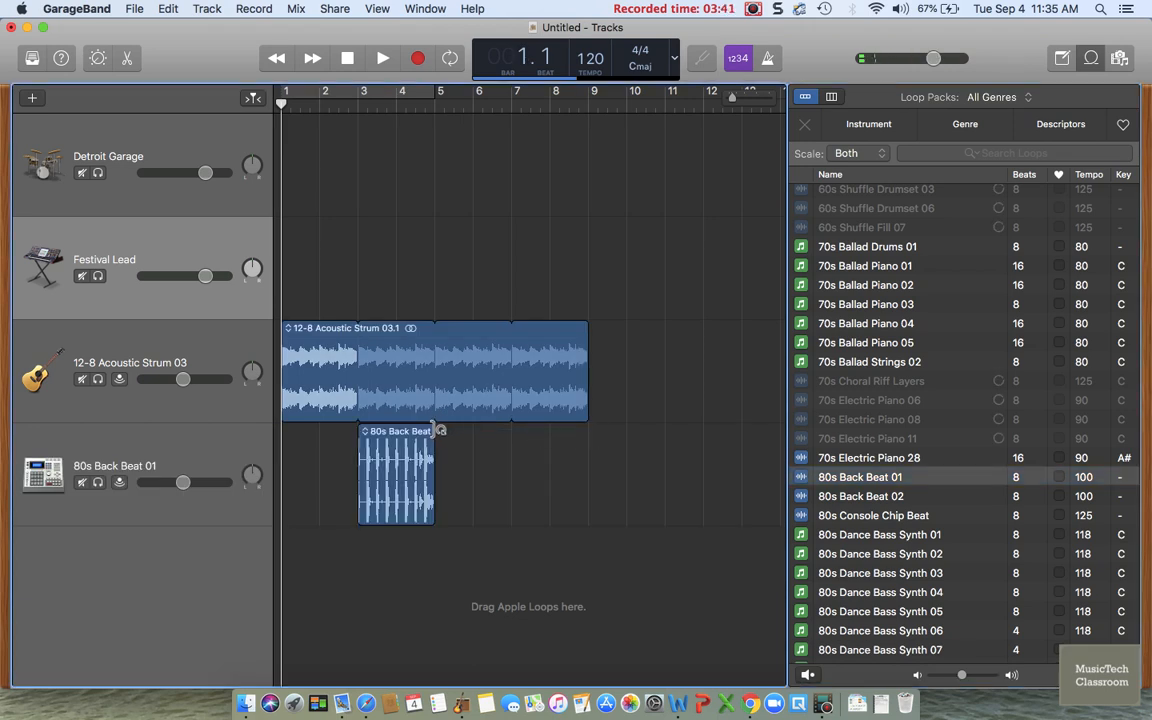
{"action": "left_click_drag", "start_coordinate": [436, 430], "coordinate": [590, 443]}
- Play the arrangement from the beginning to hear both loops together, and stop playback
{"action": "left_click", "coordinate": [283, 59]}
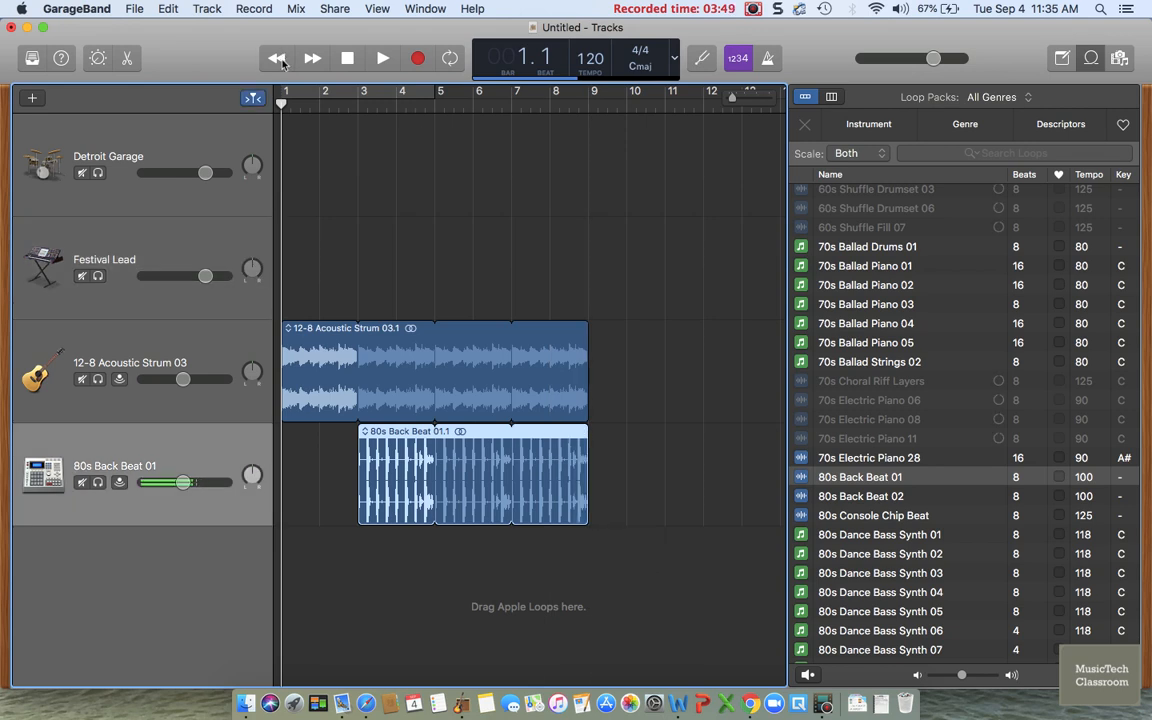
{"action": "left_click", "coordinate": [383, 58]}
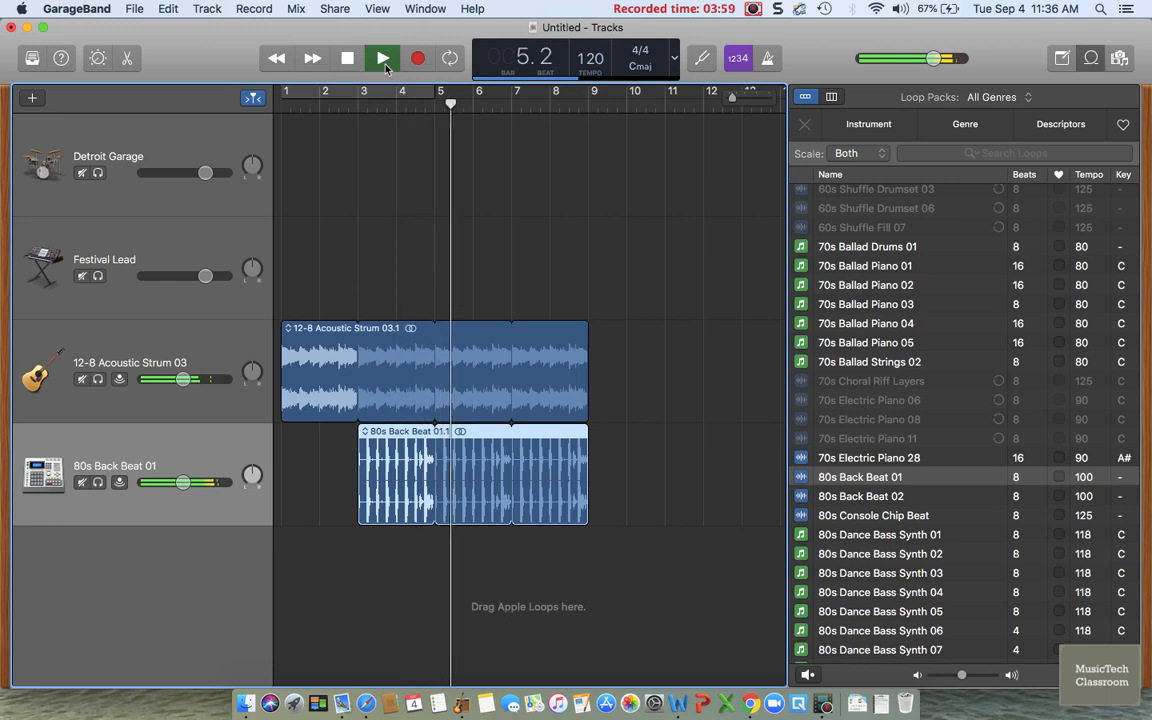
{"action": "left_click", "coordinate": [384, 62]}
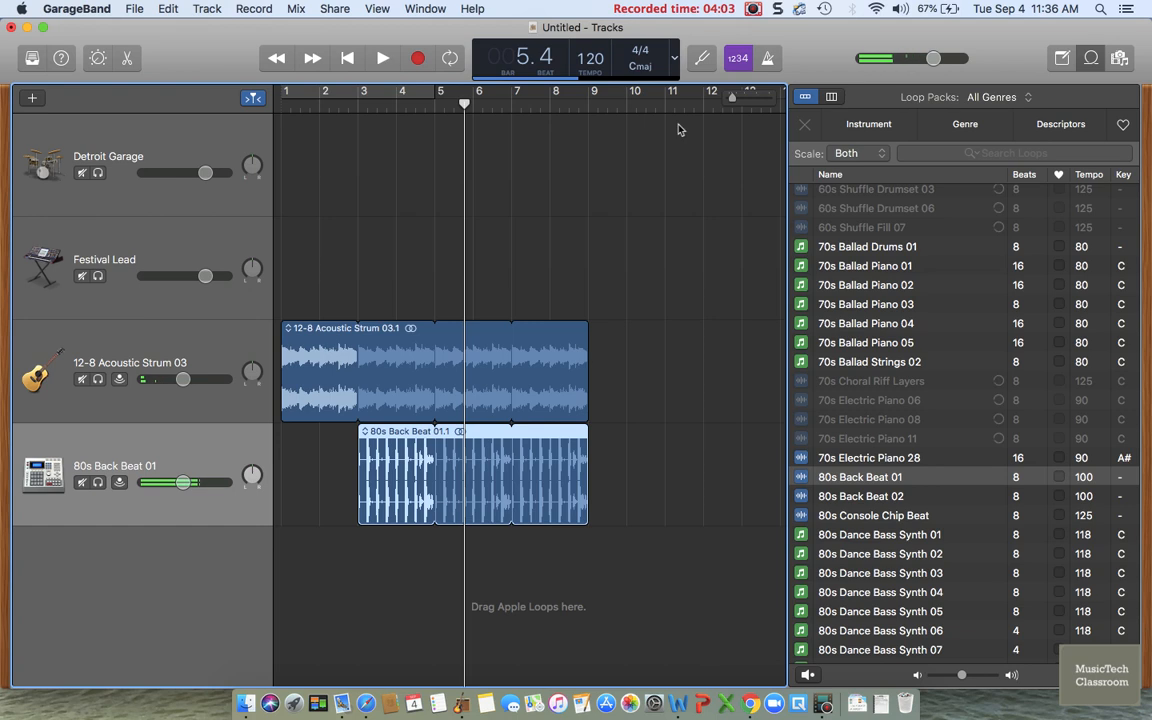
- Switch the metronome on and off again, and raise the master volume slightly
{"action": "left_click", "coordinate": [769, 59]}
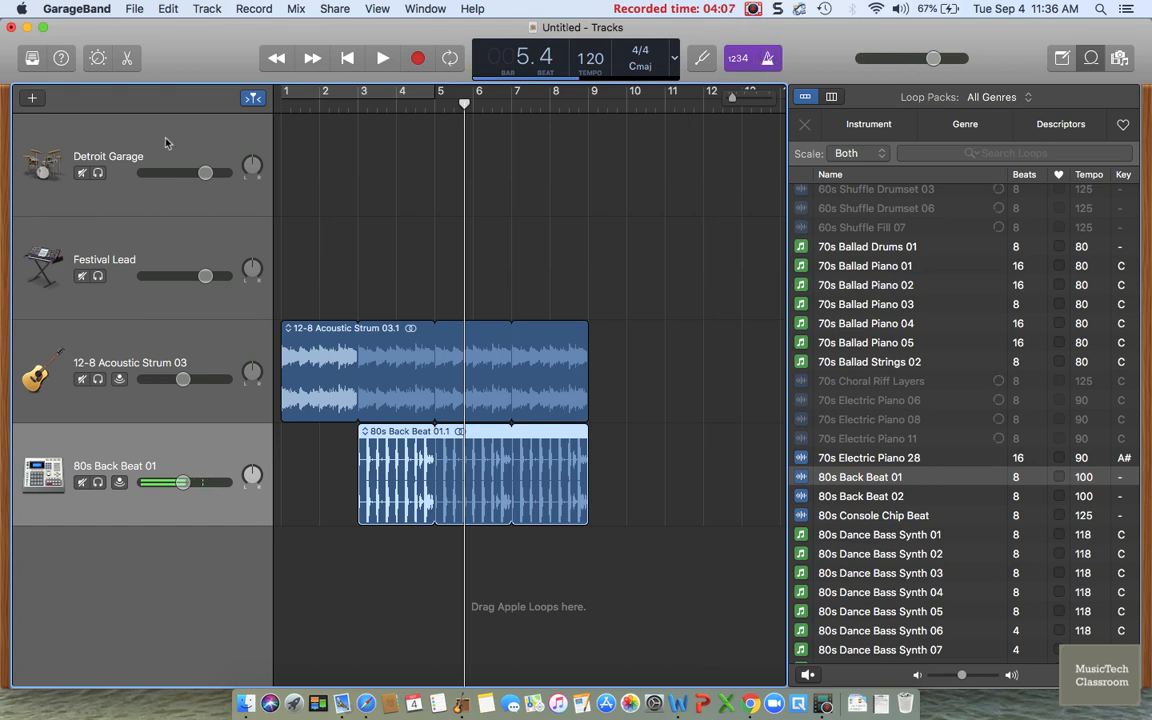
{"action": "left_click", "coordinate": [768, 64]}
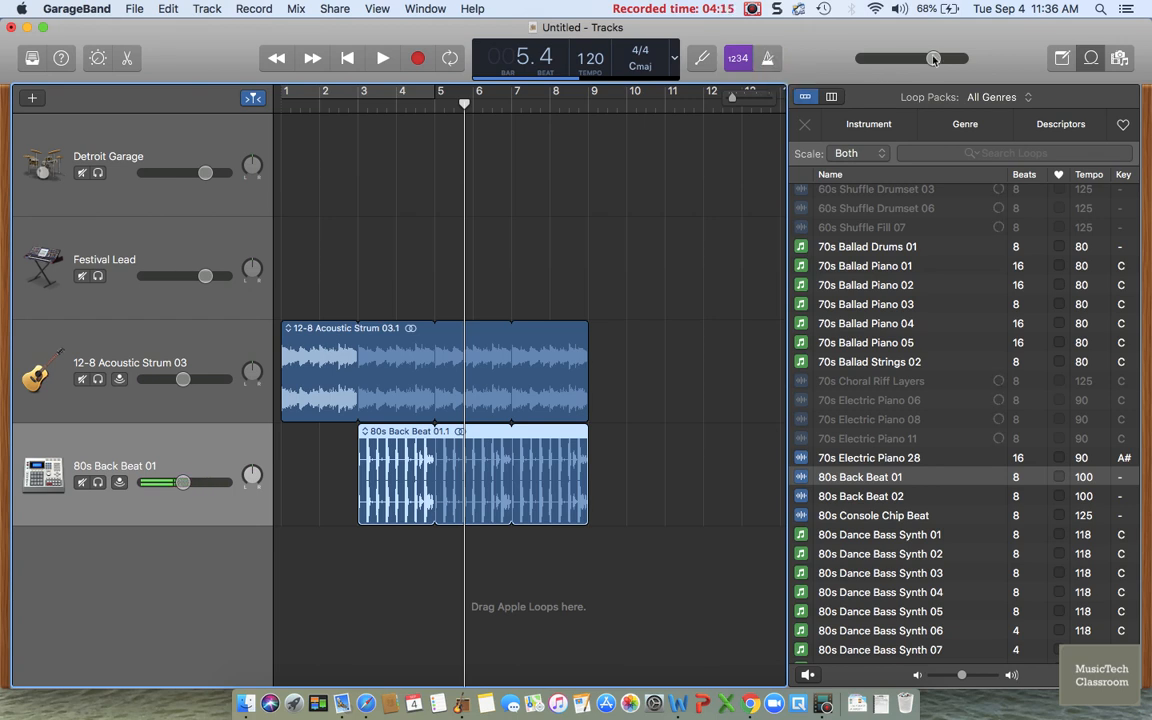
{"action": "mouse_move", "coordinate": [933, 58]}
{"action": "left_mouse_down"}
{"action": "mouse_move", "coordinate": [912, 60]}
{"action": "mouse_move", "coordinate": [936, 60]}
{"action": "left_mouse_up"}
- Turn on Quick Help to check the descriptions of the controls, and turn it off again
{"action": "left_click", "coordinate": [61, 58]}
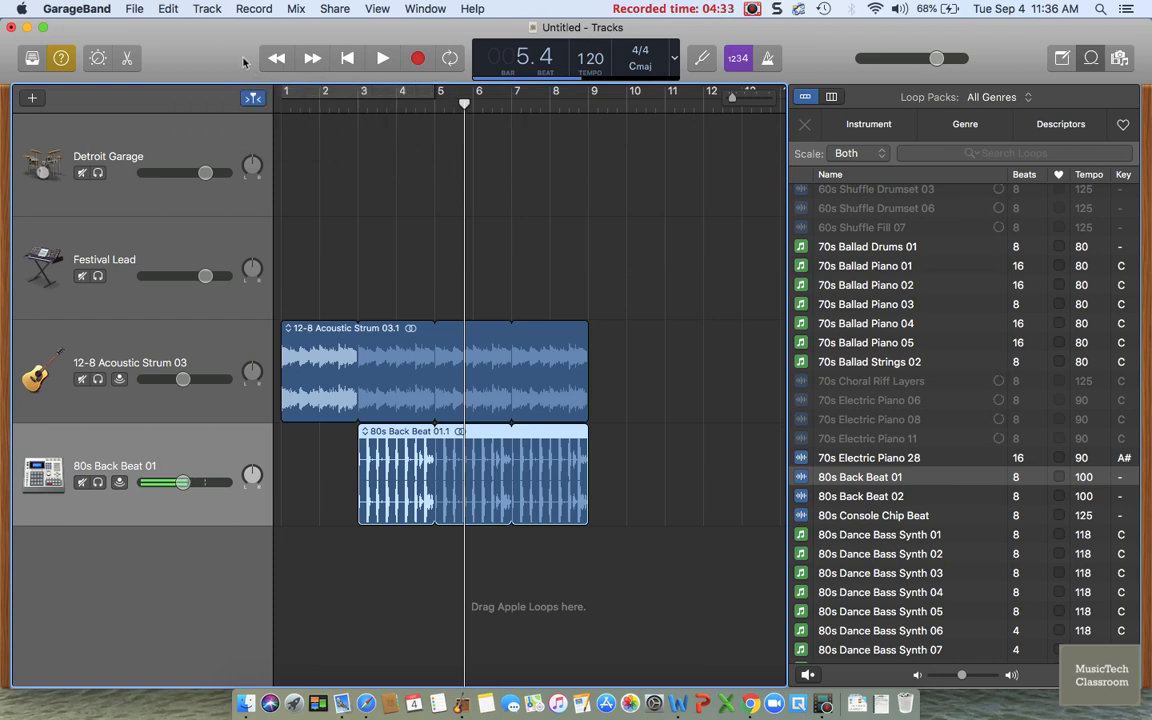
{"action": "mouse_move", "coordinate": [58, 58]}
{"action": "left_click", "coordinate": [66, 61]}
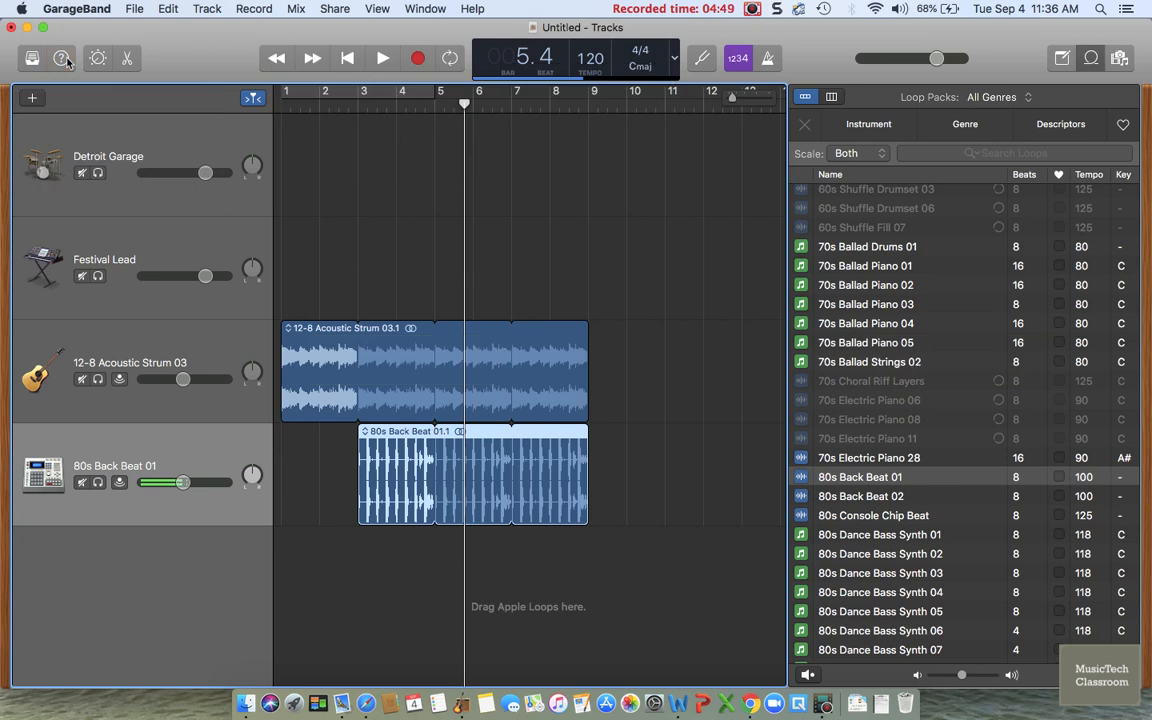